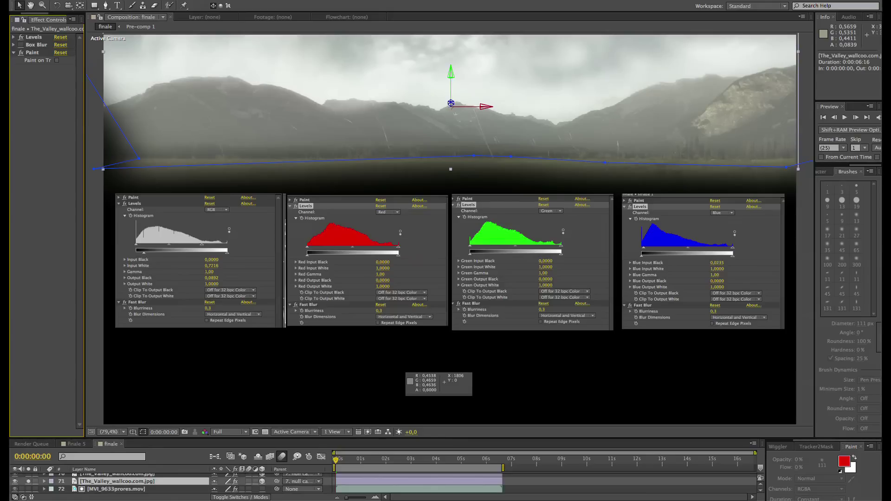
Step: Scroll the timeline up to the url-2.tif grandina town plate and spaceship layers above the valley background
scroll(140, 483, "up", 1)
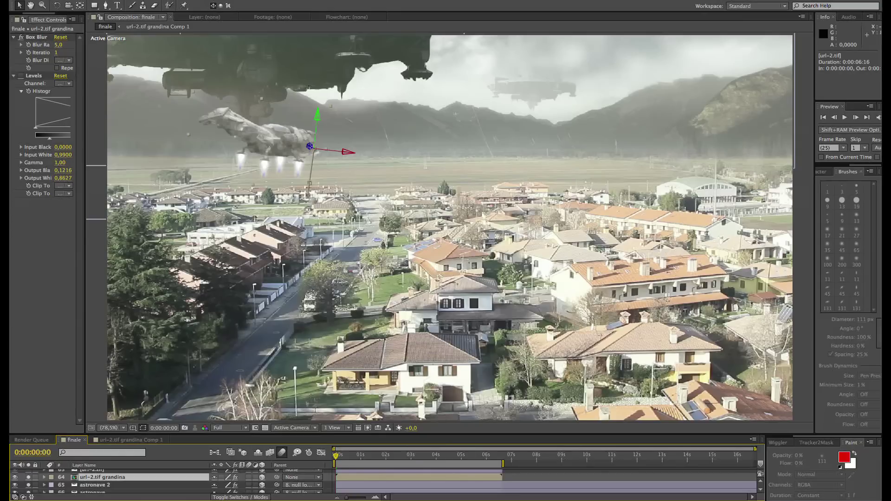
Step: Select the ombra space grandina shadow layer, then the url-3.tif lontano layer higher in the stack
left_click(267, 210)
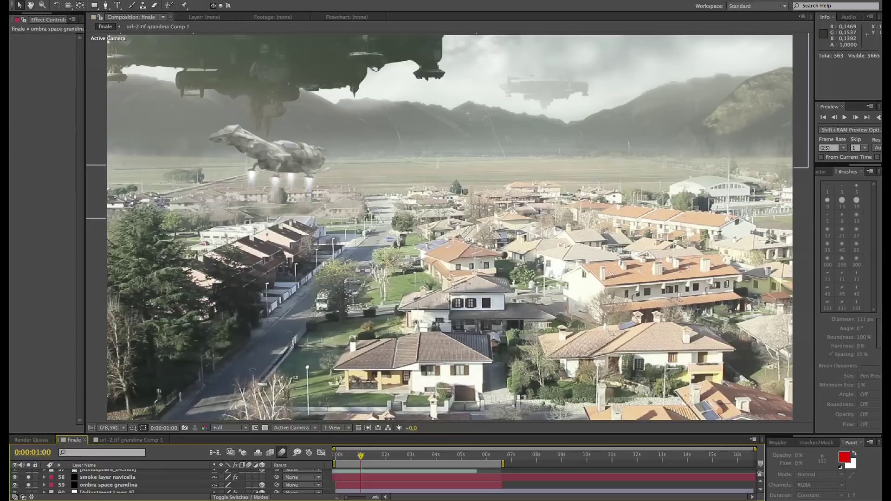
scroll(167, 480, "up", 1)
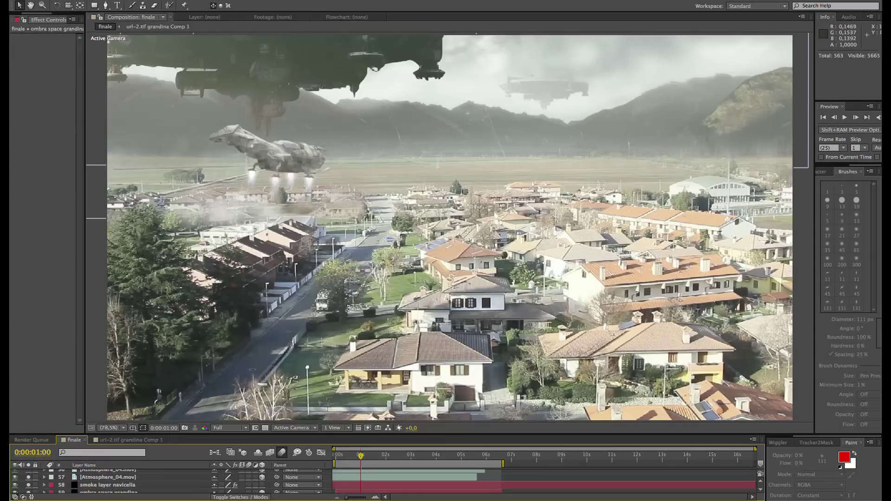
scroll(167, 481, "up", 1)
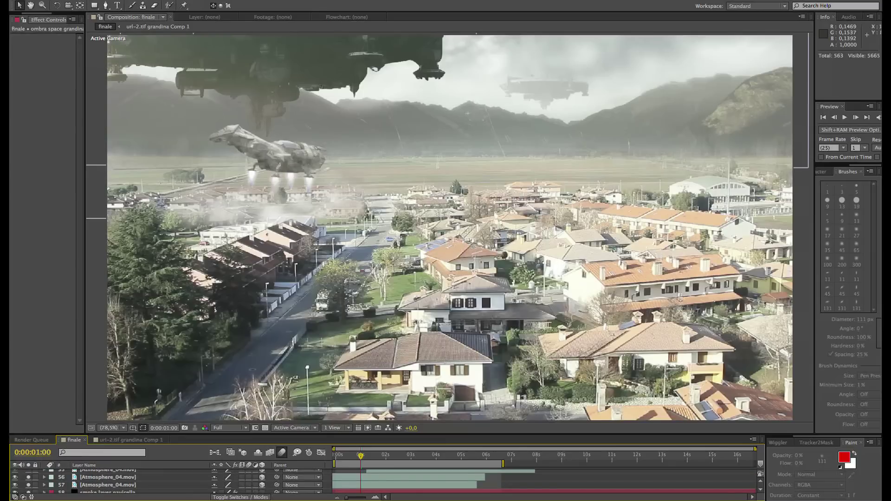
scroll(167, 481, "up", 4)
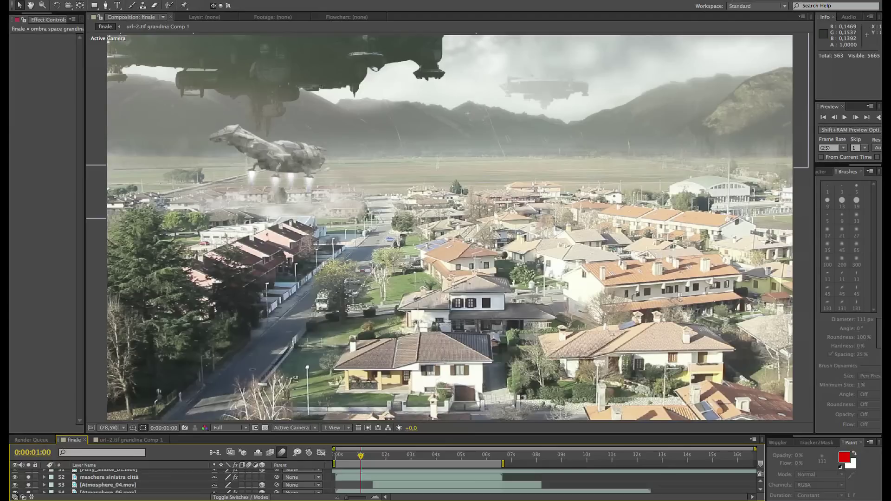
left_click(545, 117)
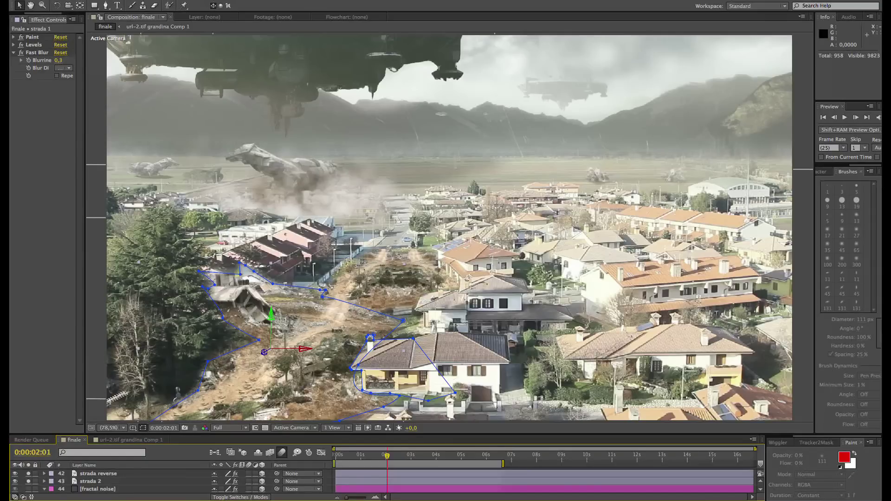
Step: Scroll the timeline up to the masked strada, macerie and debris image layers
scroll(163, 482, "up", 1)
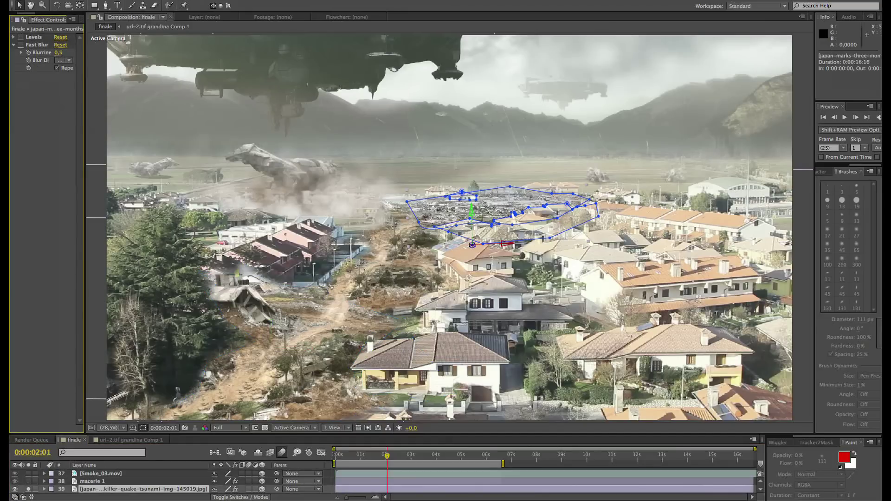
Step: Turn on Fast Blur for the debris image, then select the macerie 1 and macerie 2 rubble layers
left_click(20, 45)
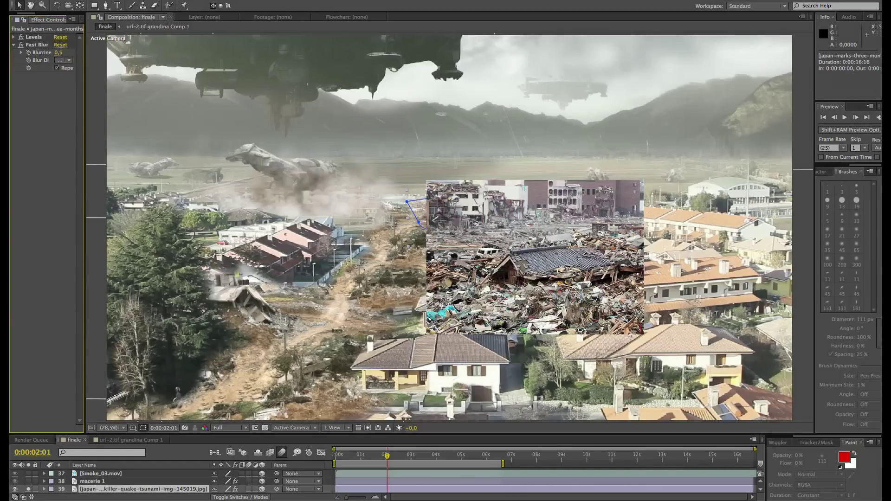
left_click(102, 481)
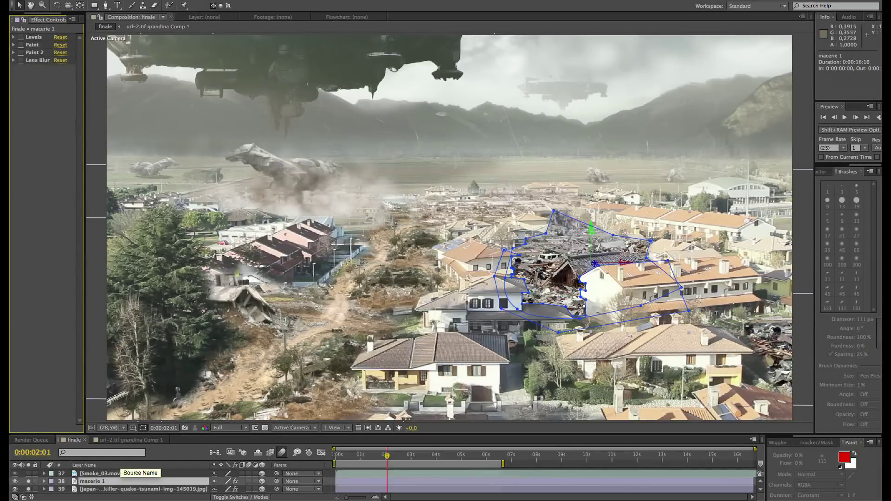
key("ctrl+Up")
key("ctrl+Up")
key("ctrl+Up")
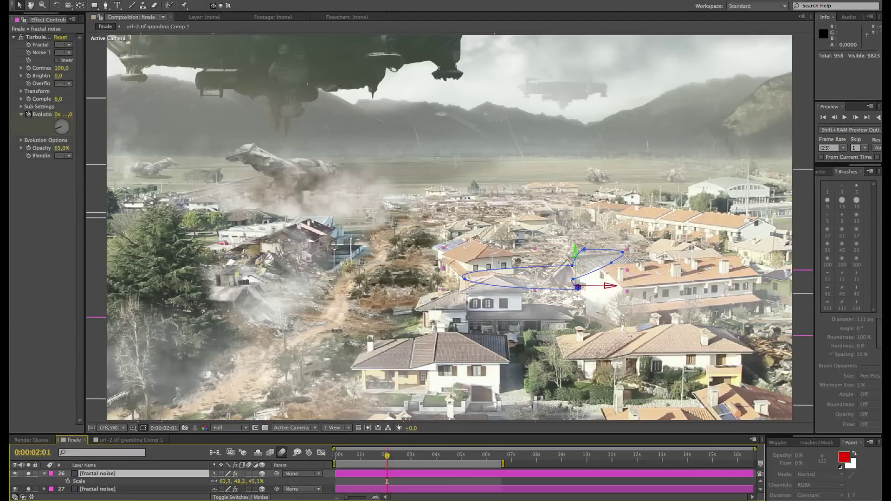
Step: Select the next smoke layer up in the stack with Ctrl+Up
key("ctrl+Up")
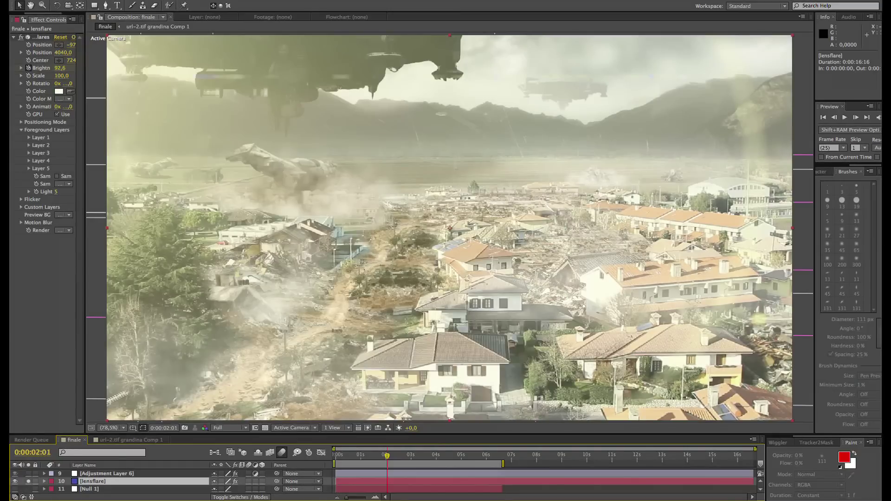
Step: Select Adjustment Layer 6, the Curves teal colour-grade layer, in the timeline
left_click(107, 473)
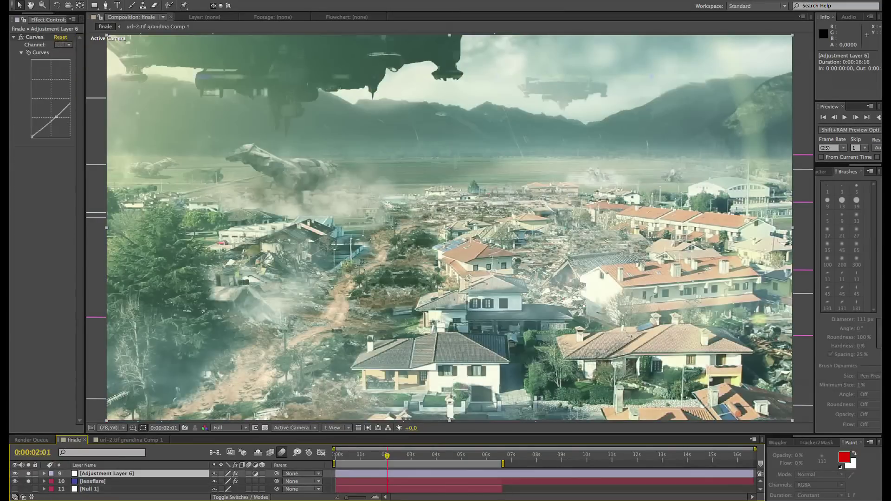